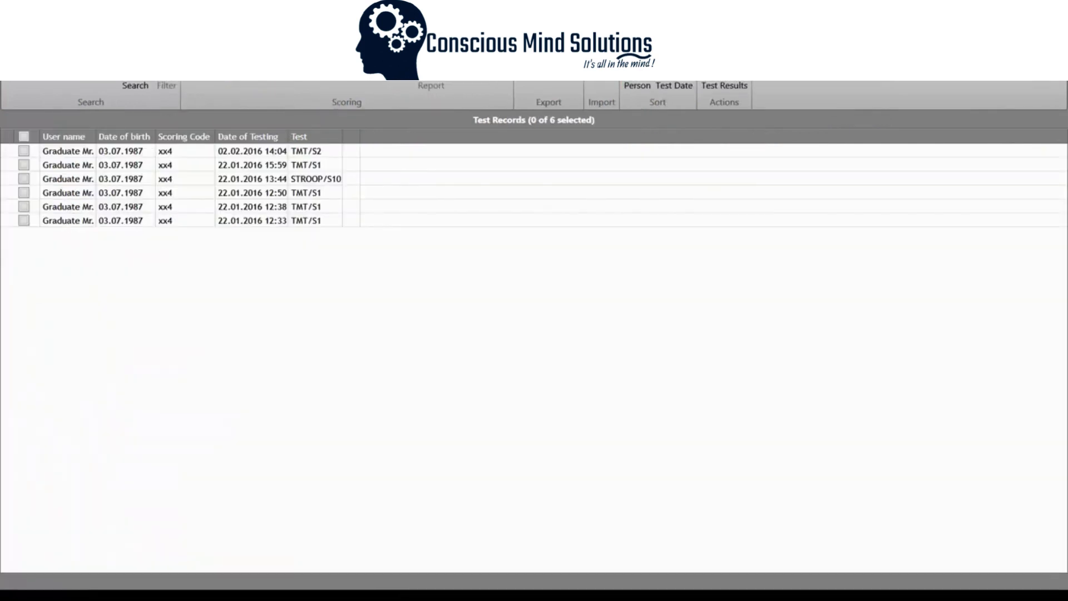
Export the TMT/S1 test records from 15:59, 12:50 and 12:38 as a Schuhfried export package named "TMT data"
left_click(23, 165)
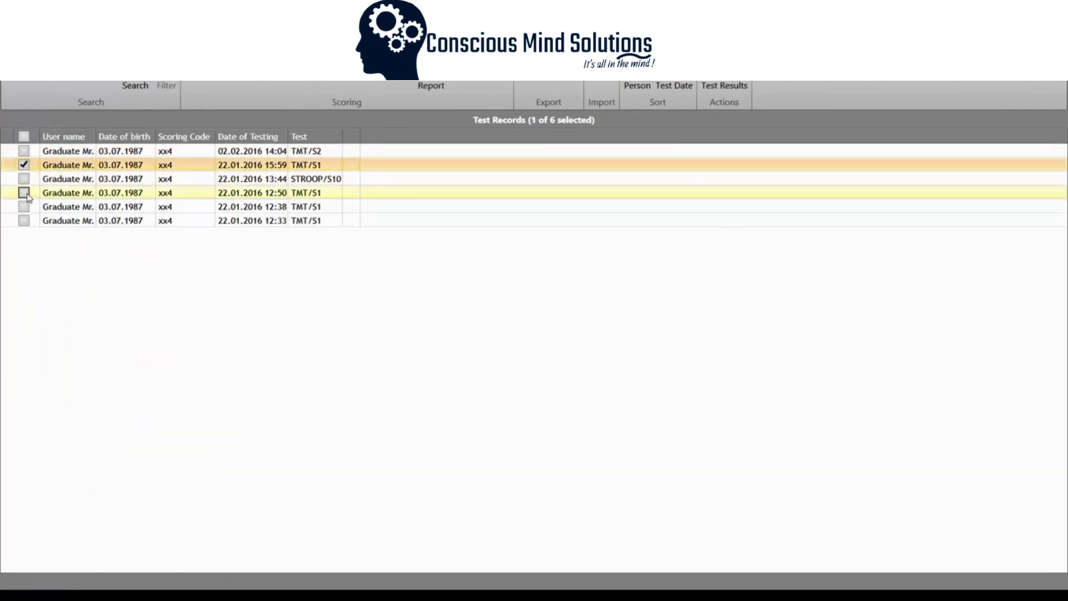
left_click(24, 194)
left_click(24, 206)
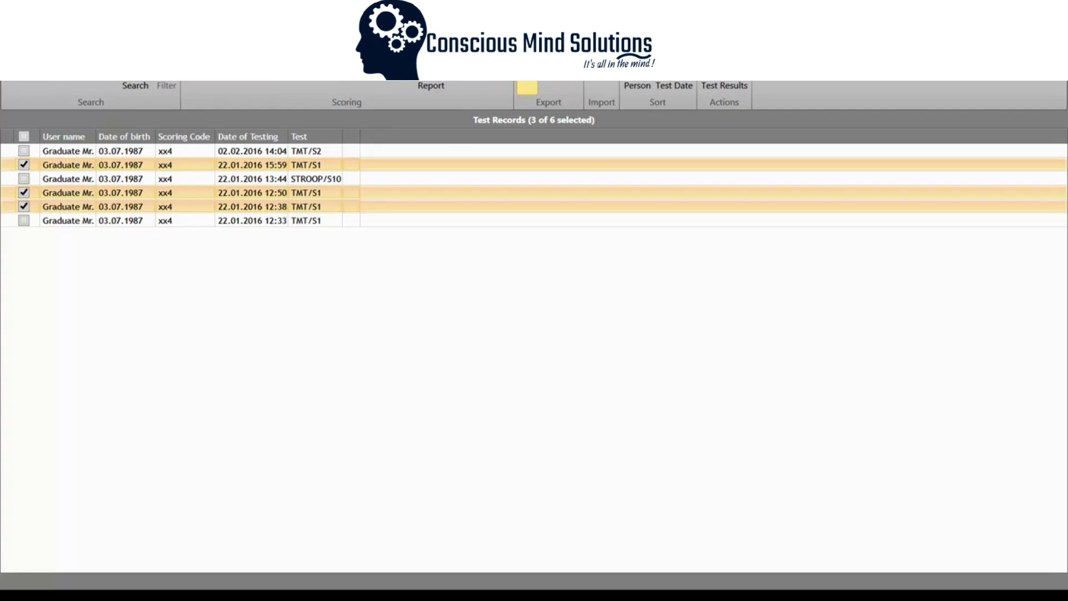
left_click(528, 86)
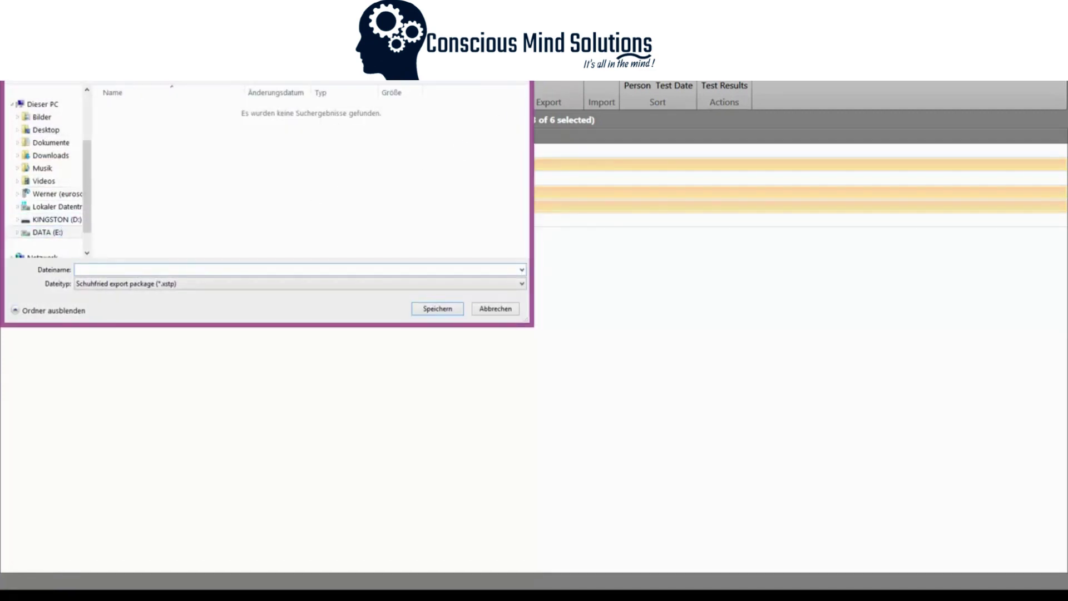
left_click(134, 50)
double_click(130, 157)
left_click(133, 269)
type("TMT data")
left_click(438, 309)
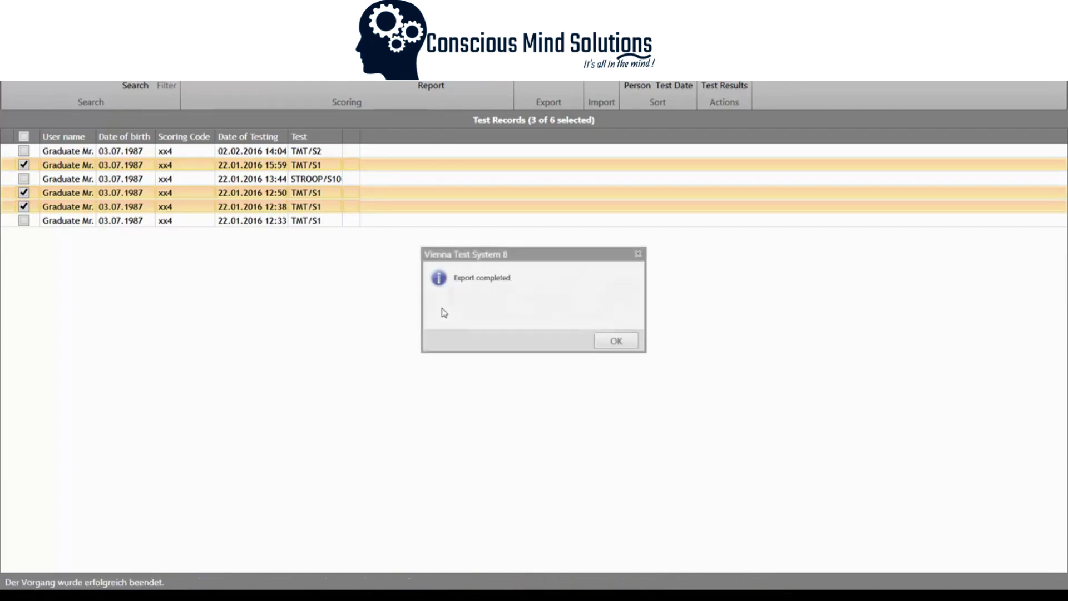
left_click(614, 347)
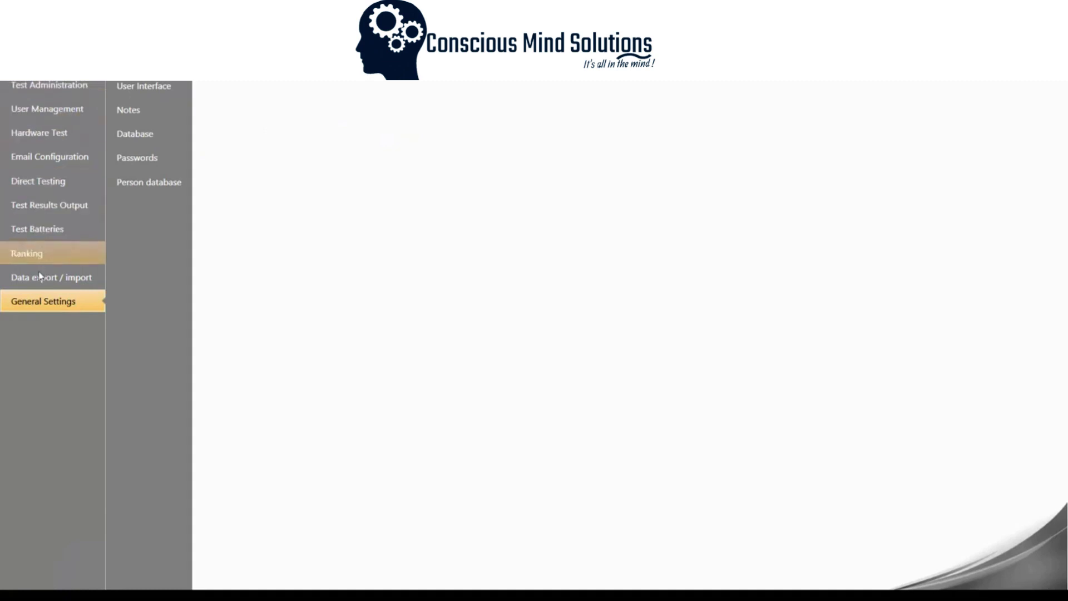
Create a results export definition named "STROOP S10 - Profile" in the data export/import settings
left_click(40, 281)
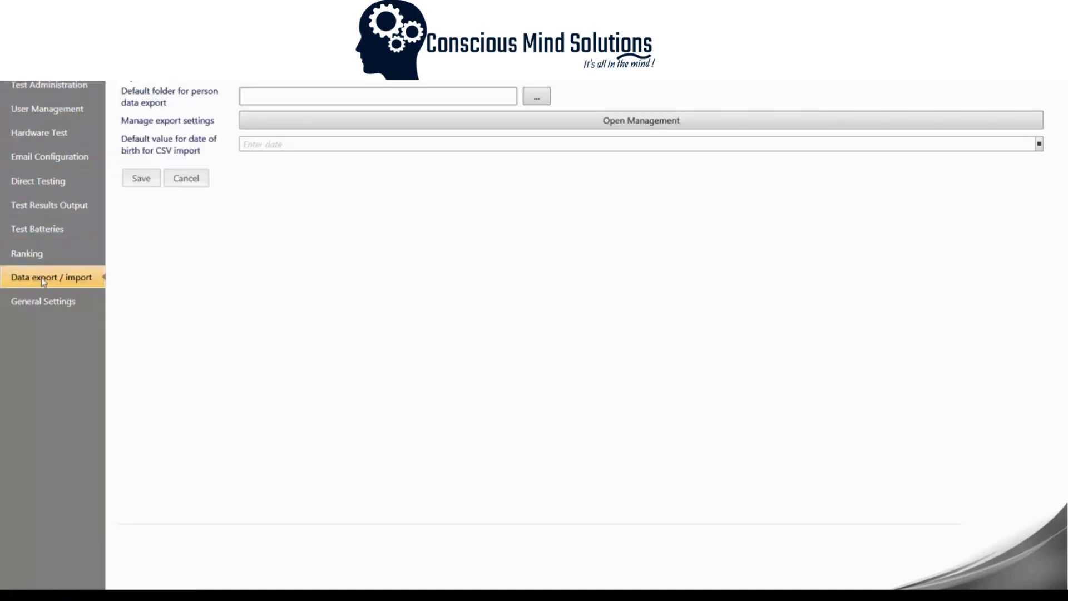
left_click(445, 127)
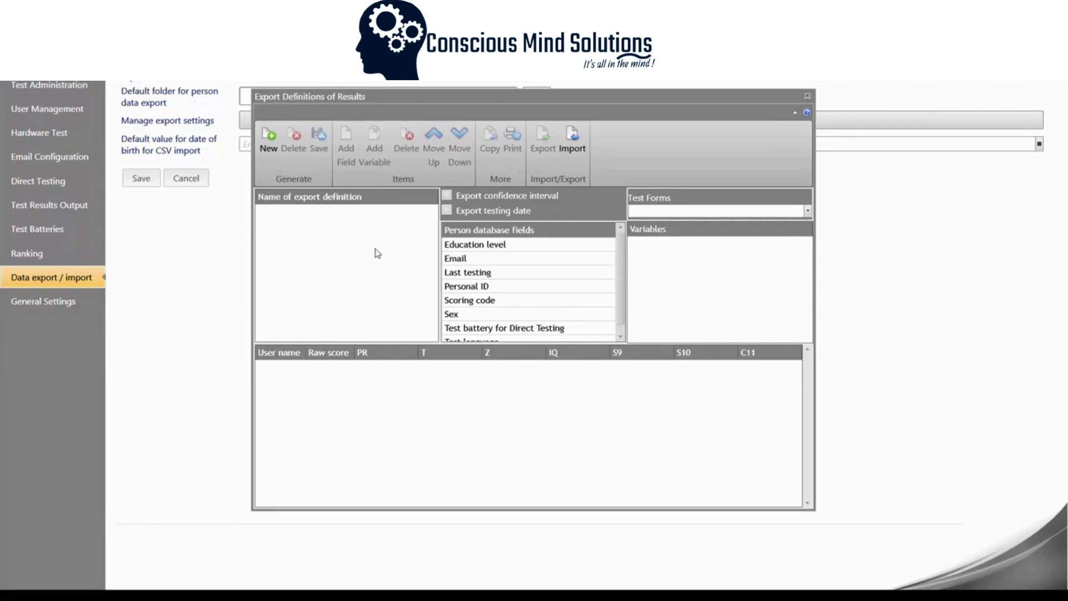
left_click(269, 144)
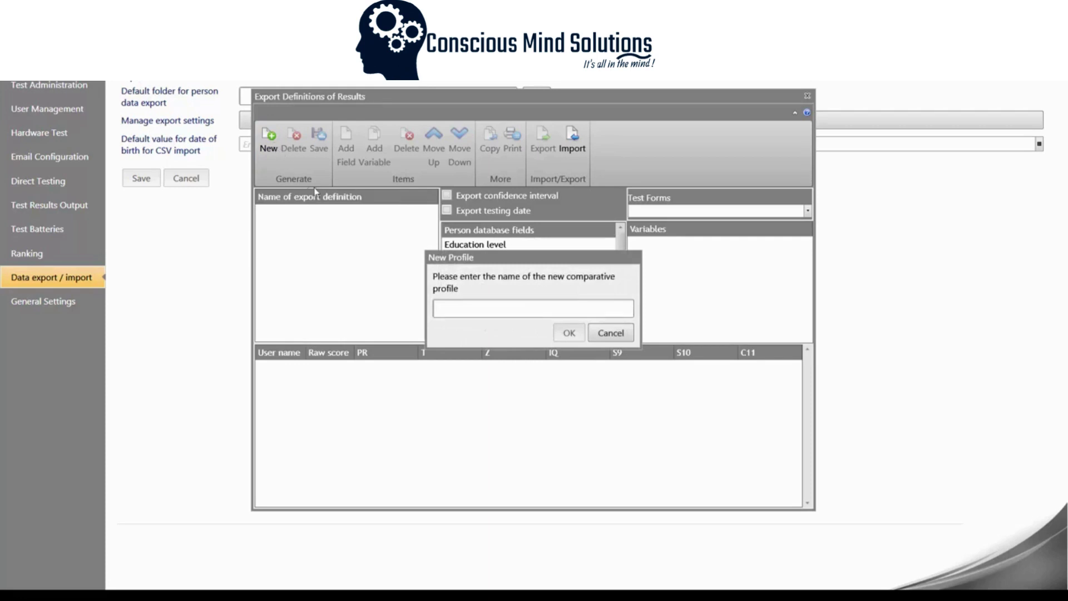
left_click(446, 309)
type("STROOP S")
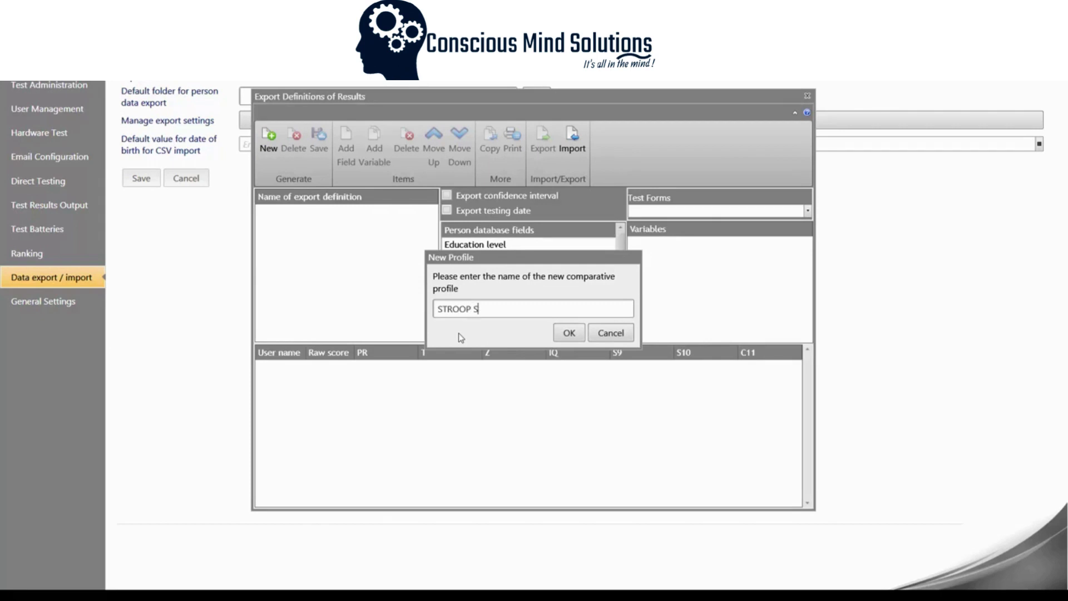
type("10 - Profile")
left_click(569, 333)
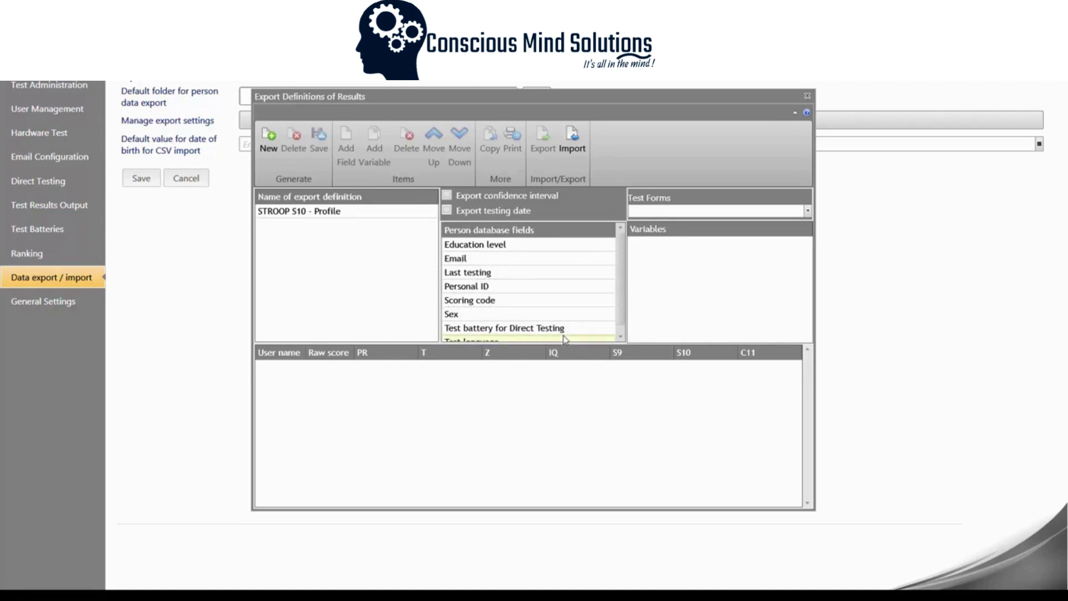
Add the MDRTF1 reading reaction time median from test form STROOP/S10 to the STROOP S10 - Profile definition
left_click(324, 214)
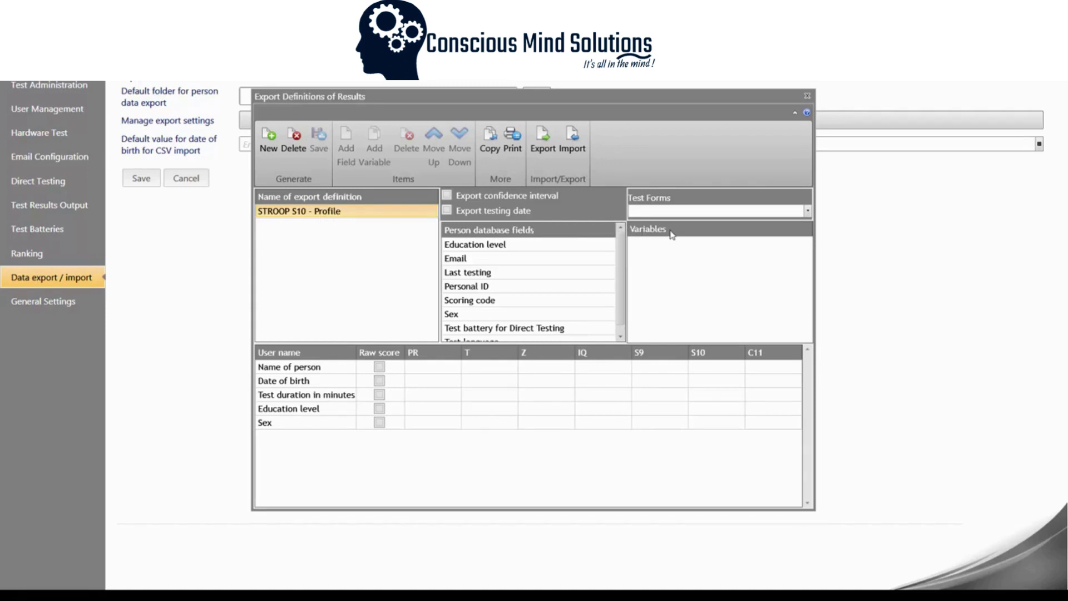
left_click(808, 211)
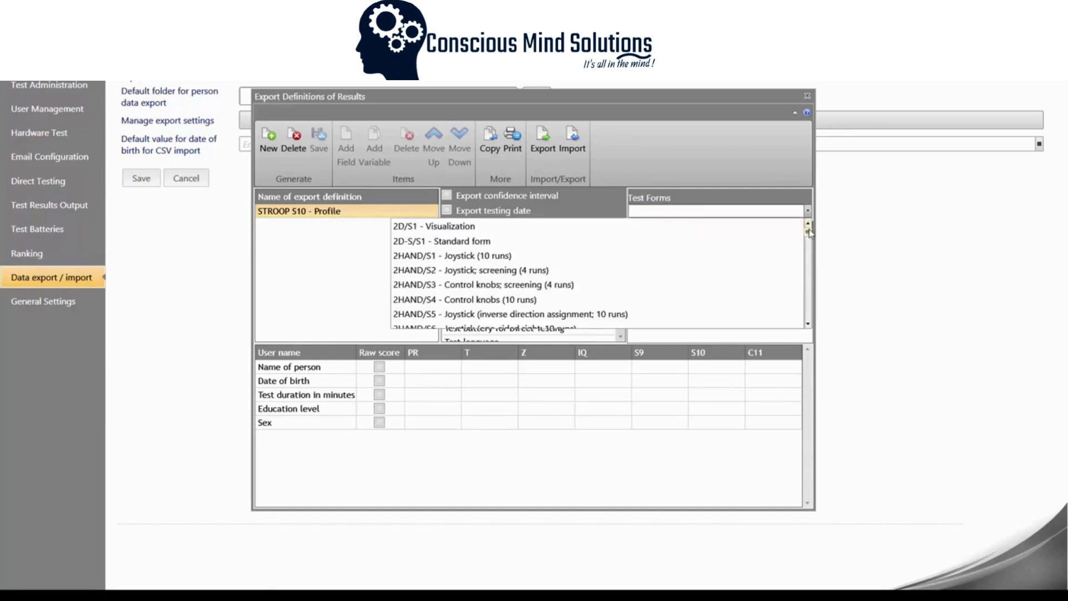
left_click_drag(810, 232, 814, 297)
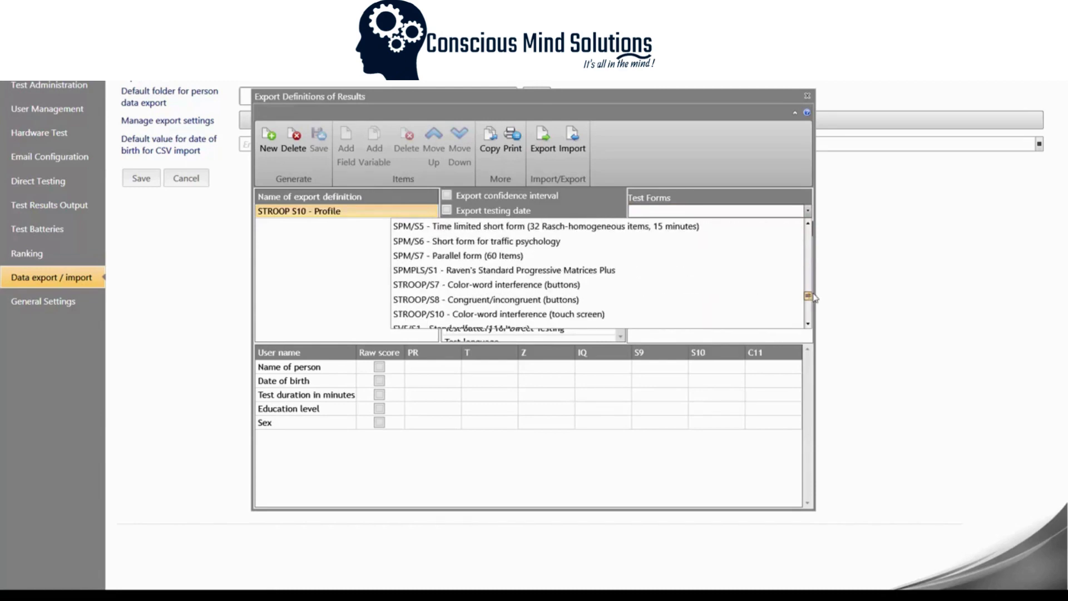
left_click(595, 315)
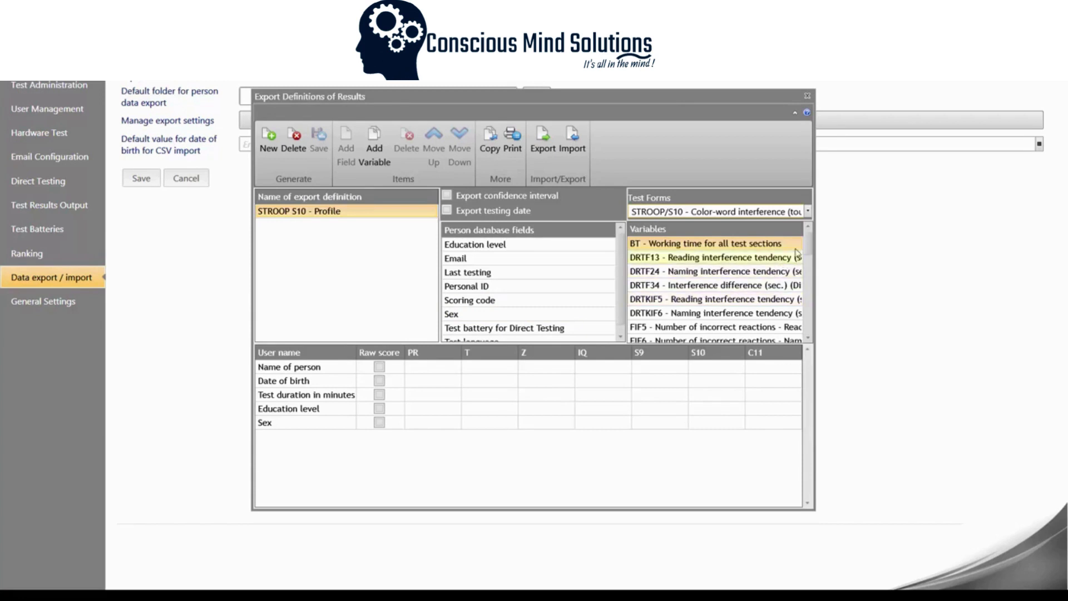
left_click_drag(808, 246, 809, 269)
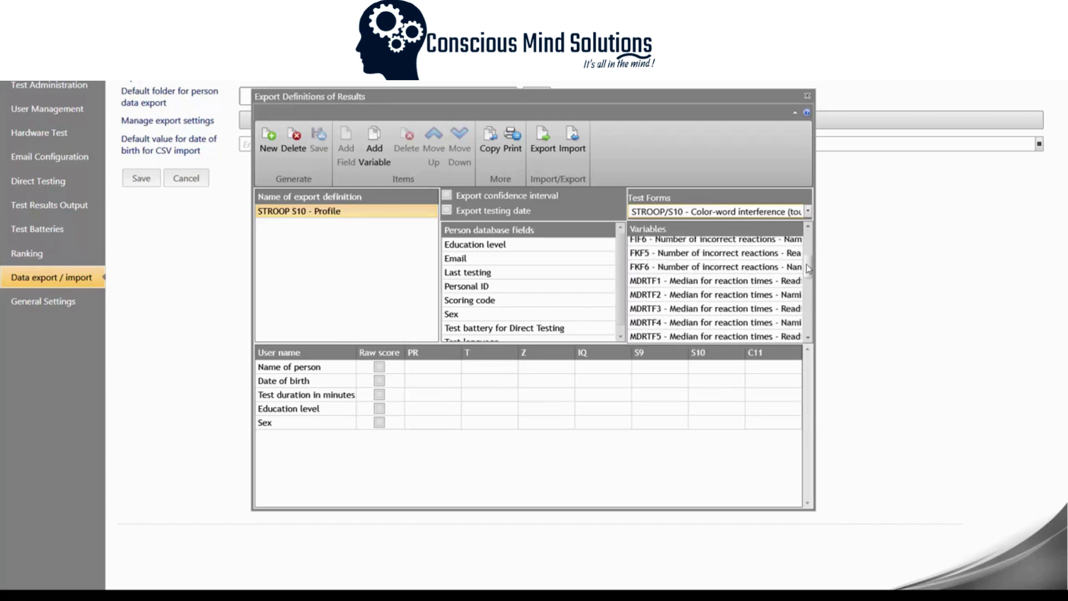
left_click(699, 286)
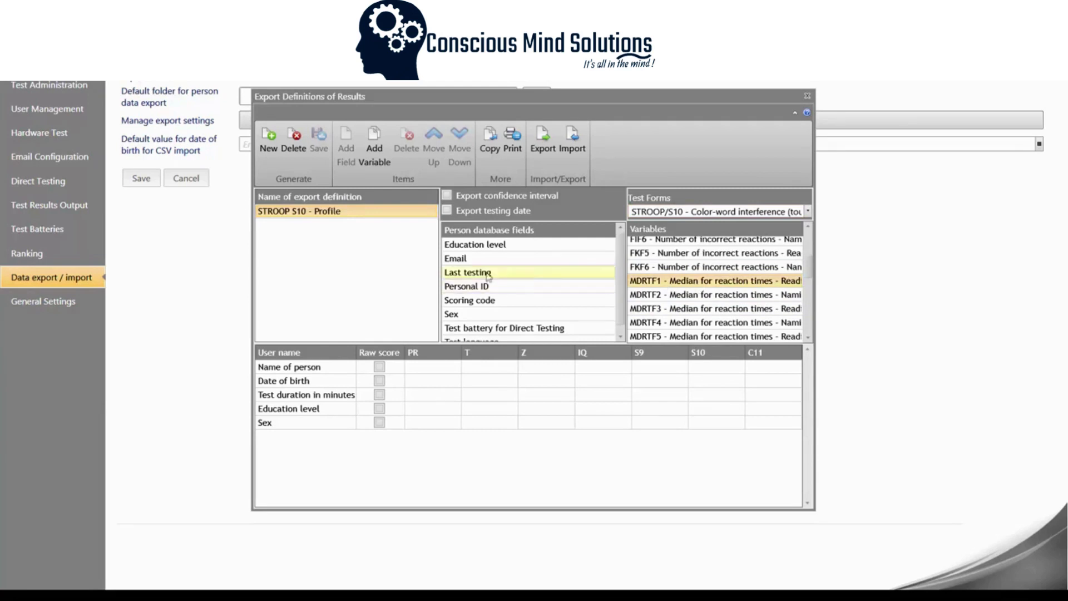
left_click(377, 162)
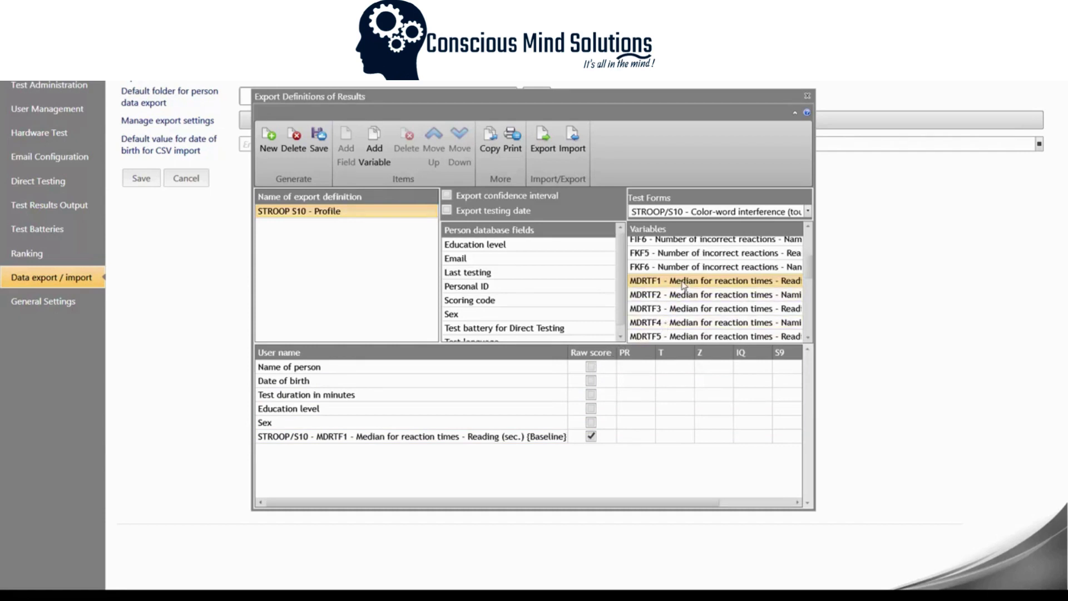
Add MDRTF1 a second time with PR from representative norm sample 1030, and save the export definition
left_click(368, 147)
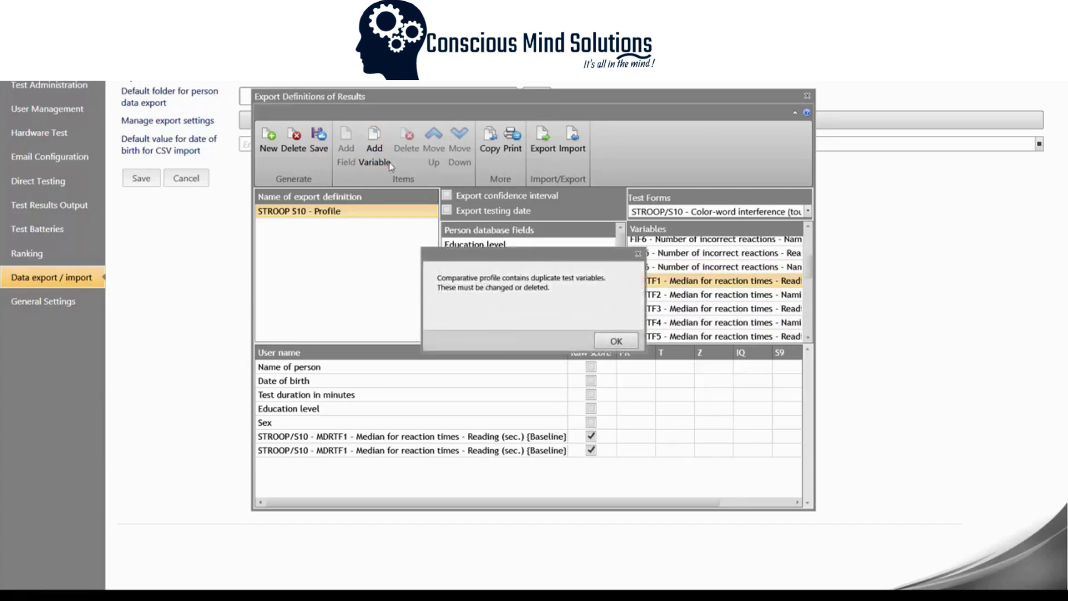
left_click(616, 342)
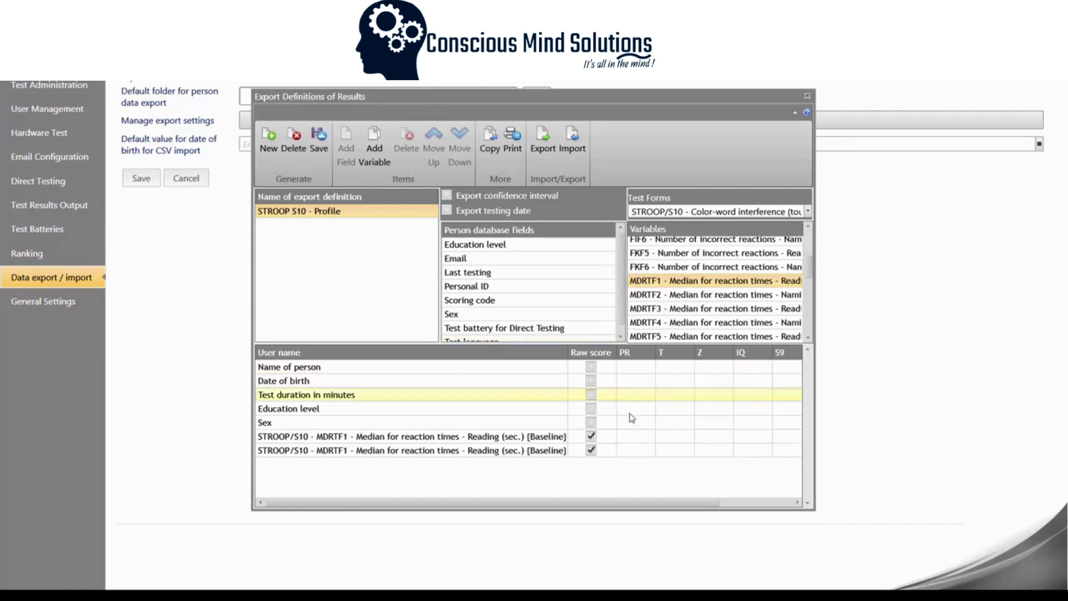
left_click(643, 452)
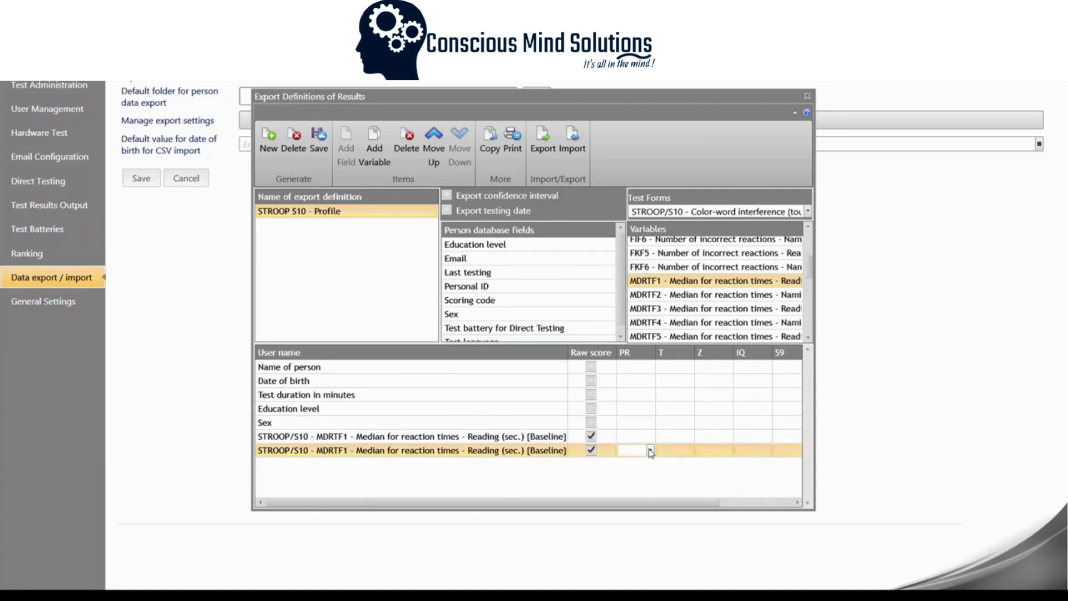
left_click(650, 451)
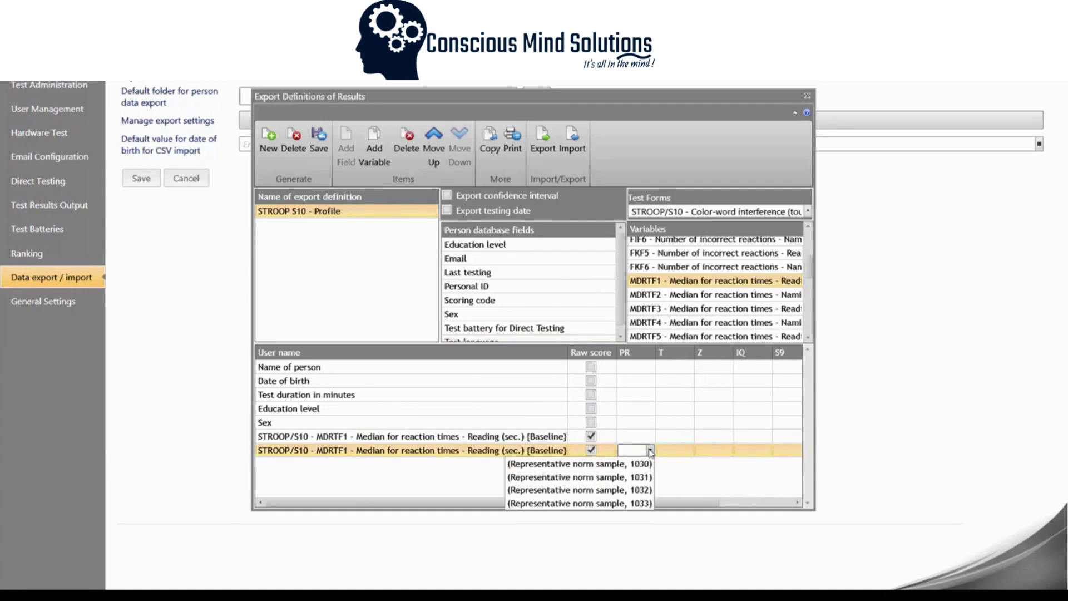
left_click(618, 466)
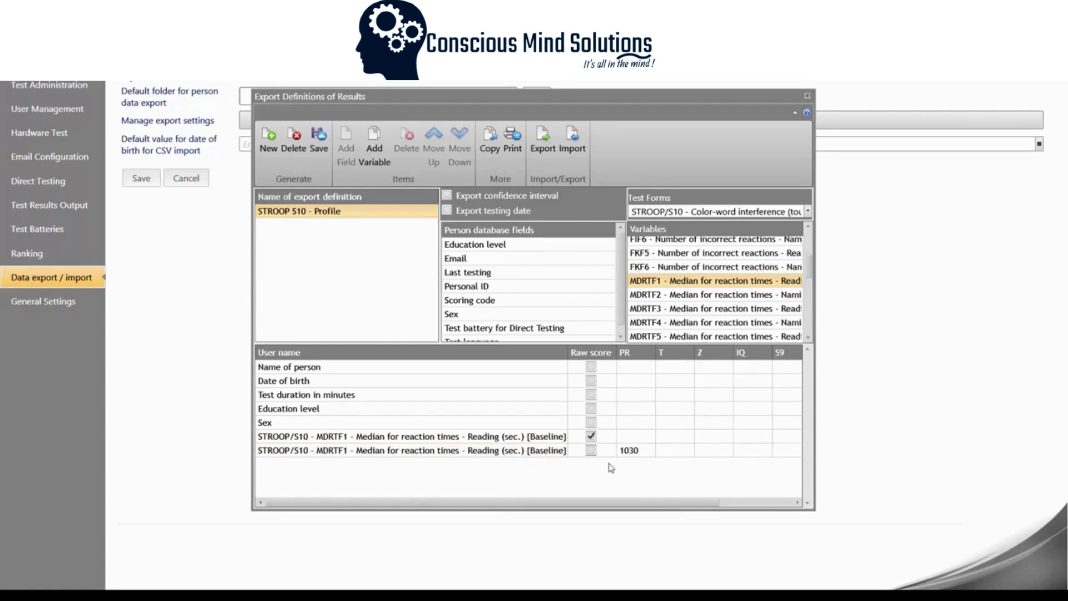
left_click(320, 150)
left_click(807, 96)
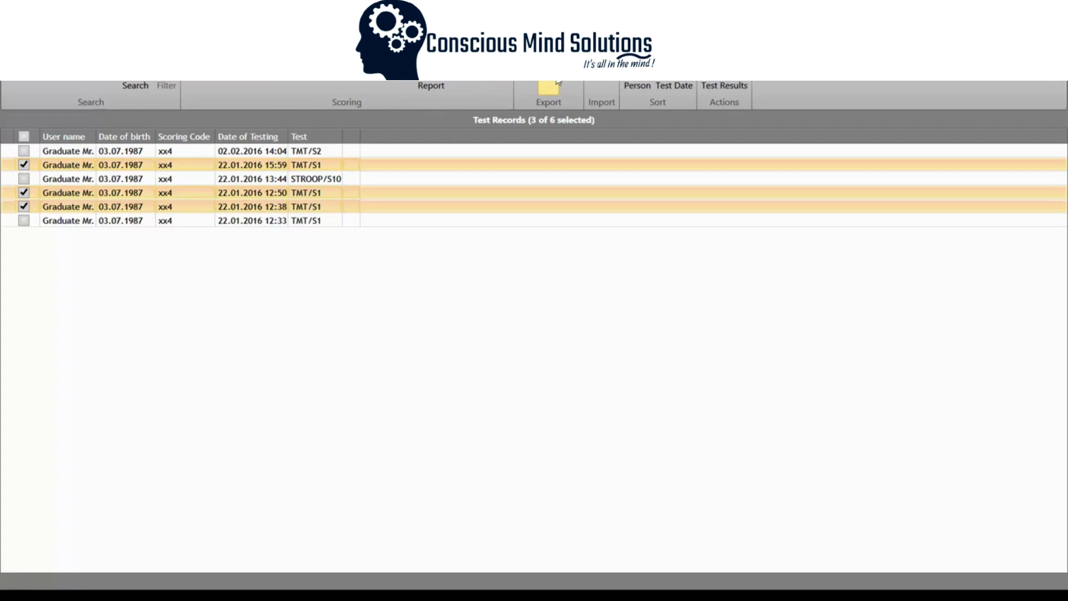
Export only the STROOP/S10 record to a CSV file named "STROOP test result" using the STROOP S10 - Profile definition
left_click(23, 207)
left_click(24, 193)
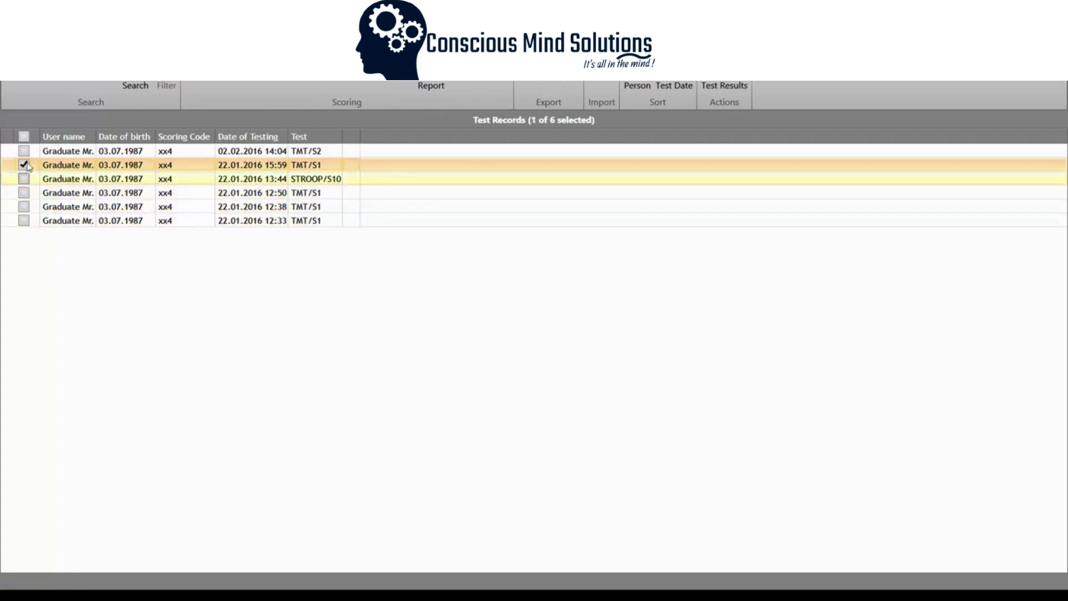
left_click(25, 165)
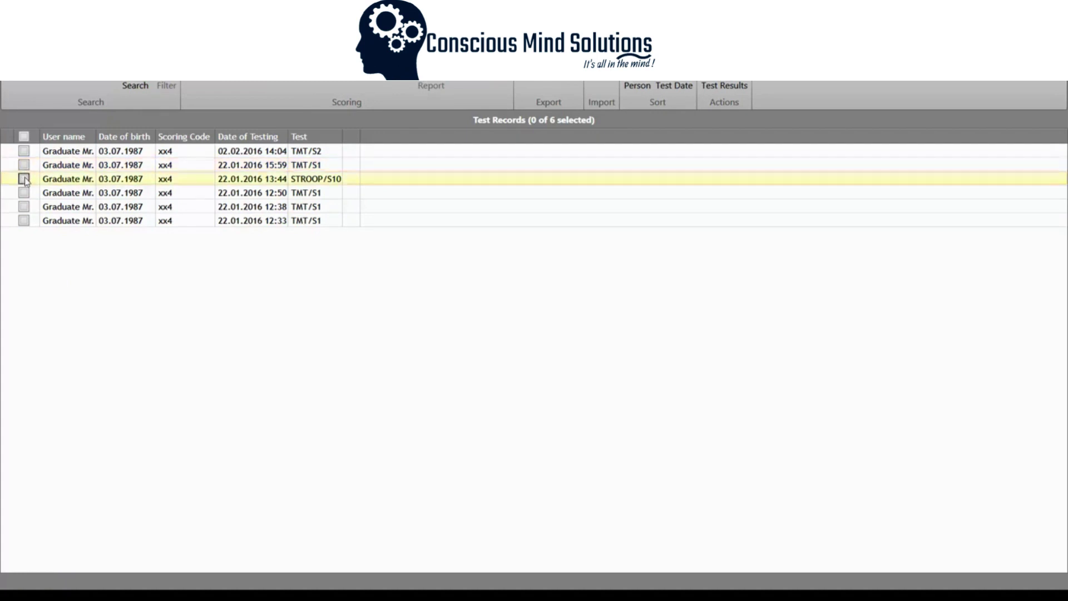
left_click(23, 179)
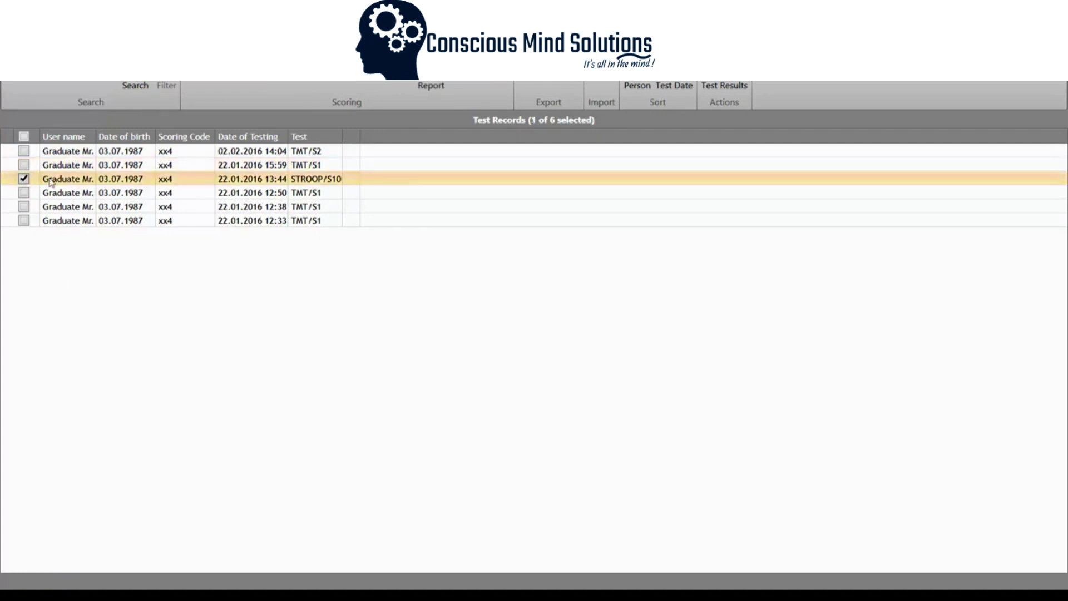
left_click(549, 92)
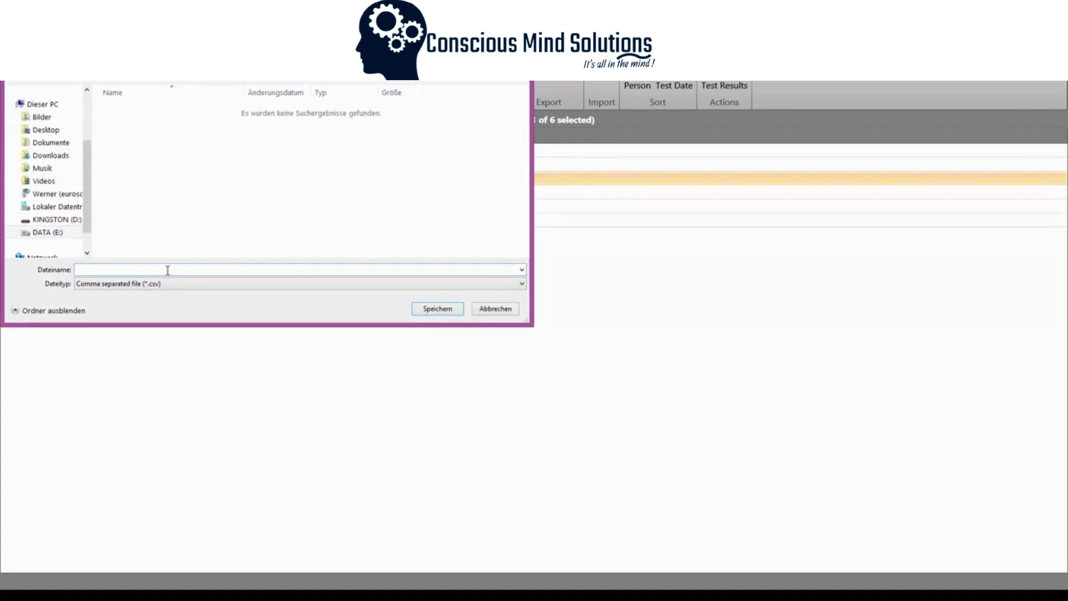
type("STROOP test result")
left_click(439, 309)
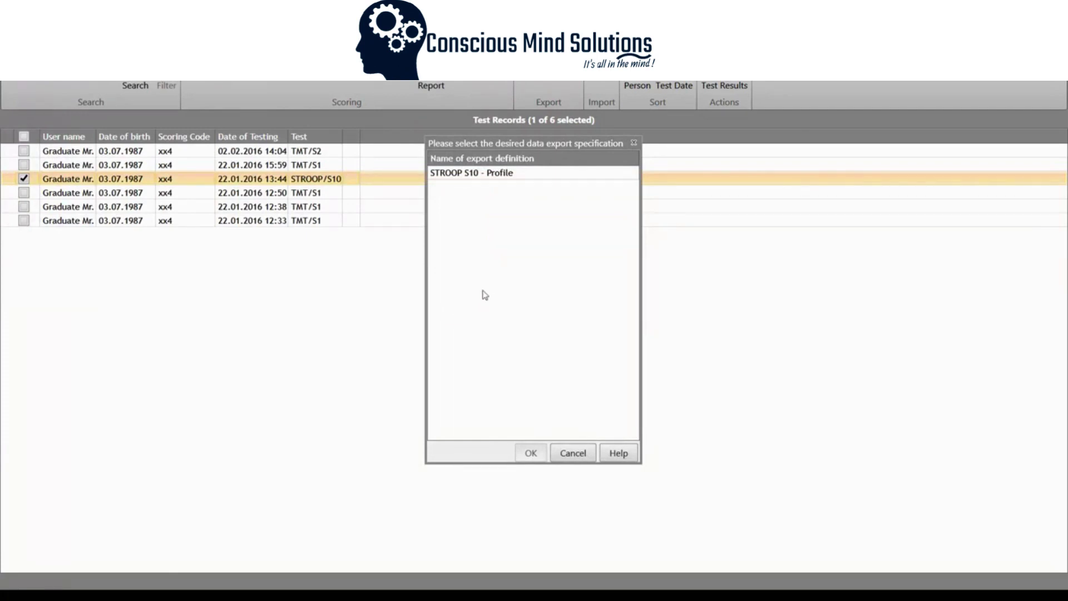
left_click(494, 174)
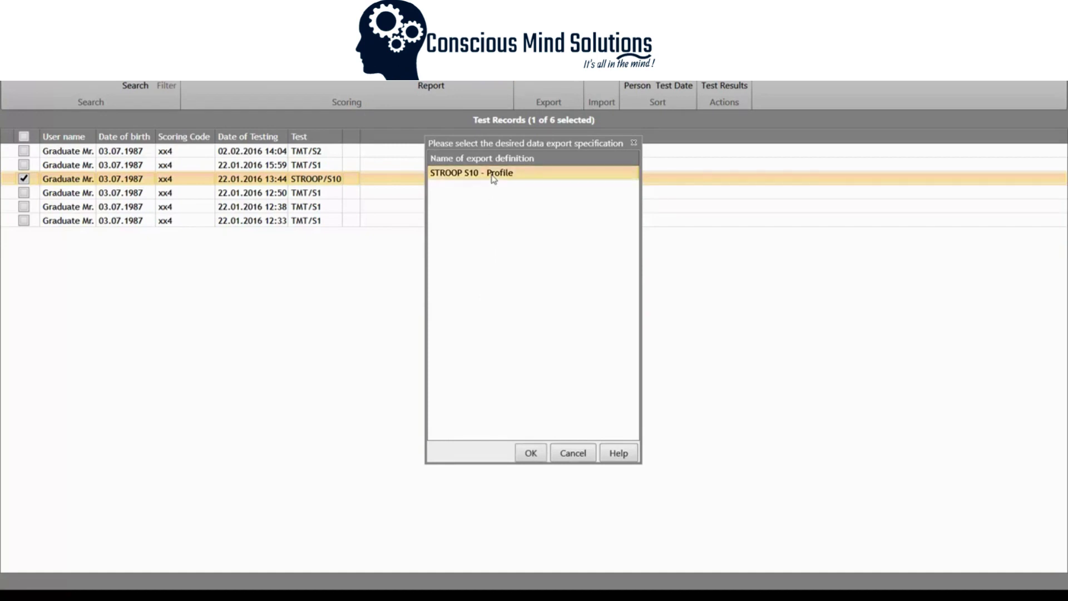
left_click(530, 453)
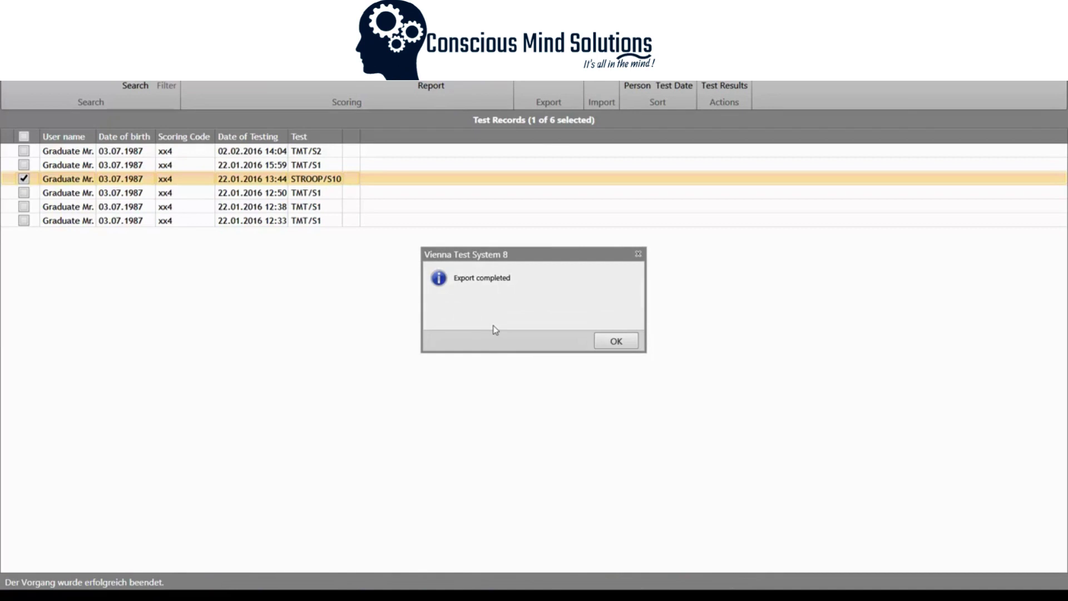
left_click(616, 343)
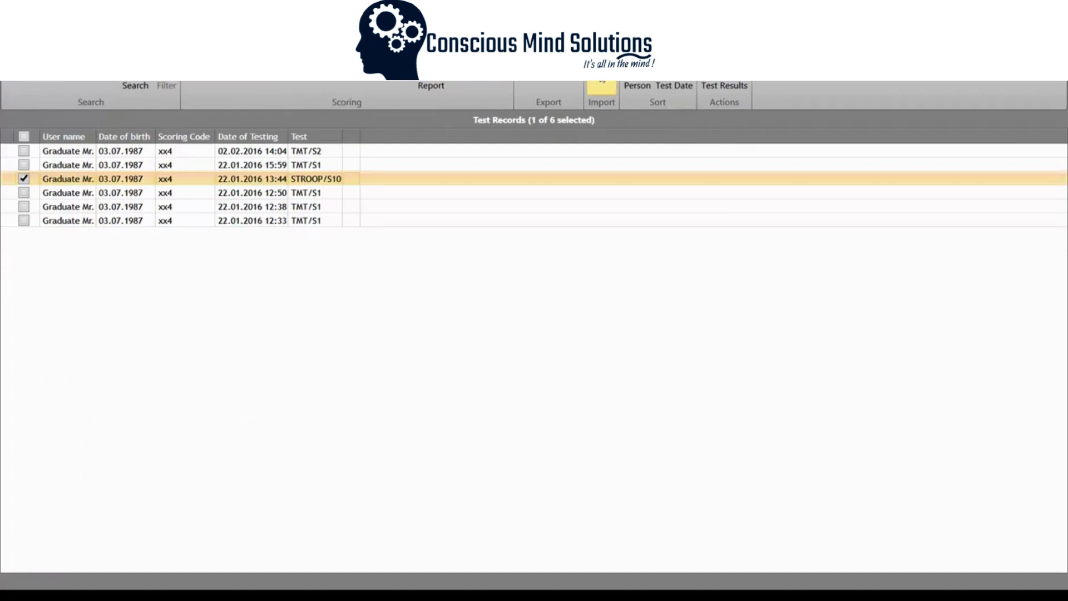
Import the test records from the package file TMT data.xstp
left_click(601, 90)
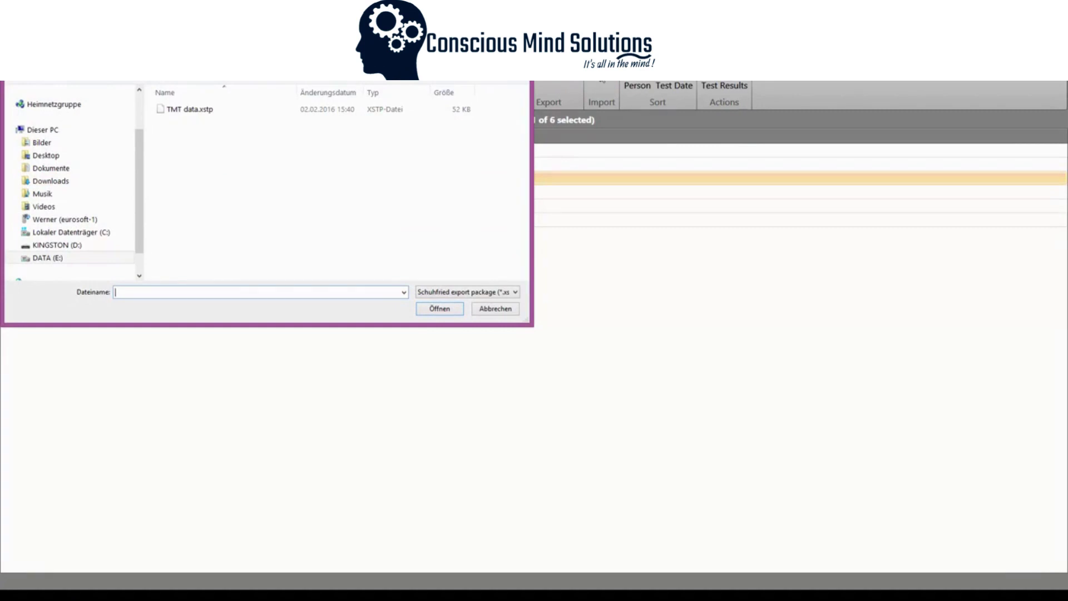
double_click(178, 111)
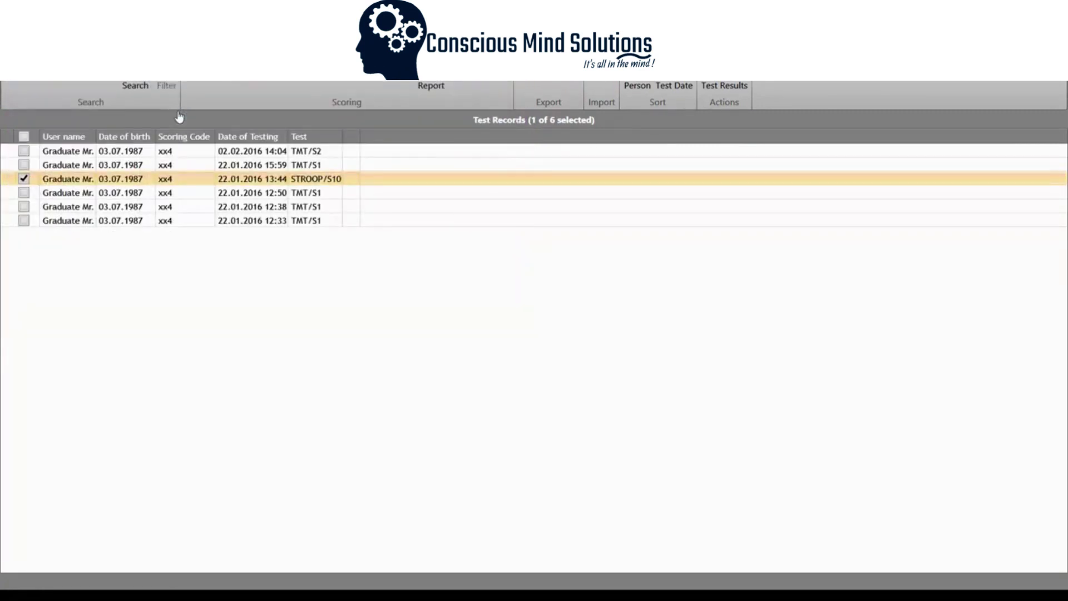